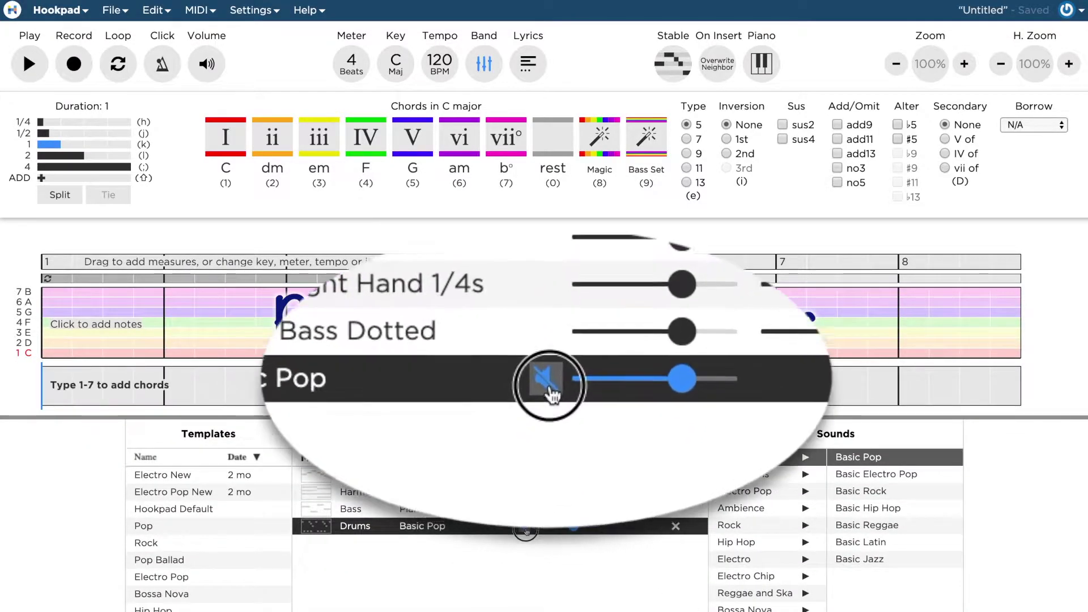
- Unmute the Drums track and play the song to hear the Basic Pop drums
click(525, 527)
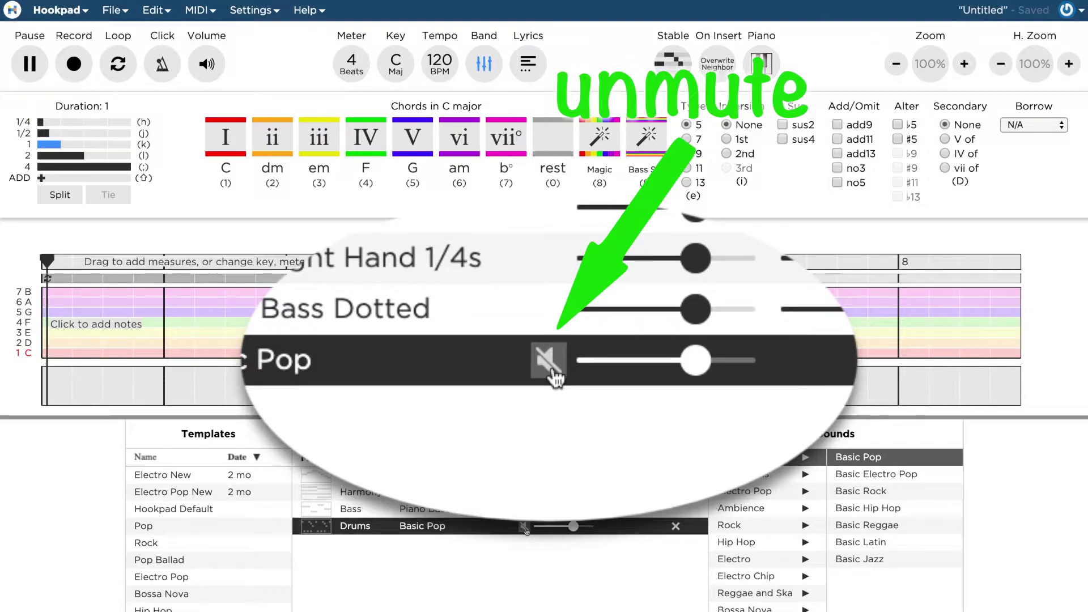
key(space)
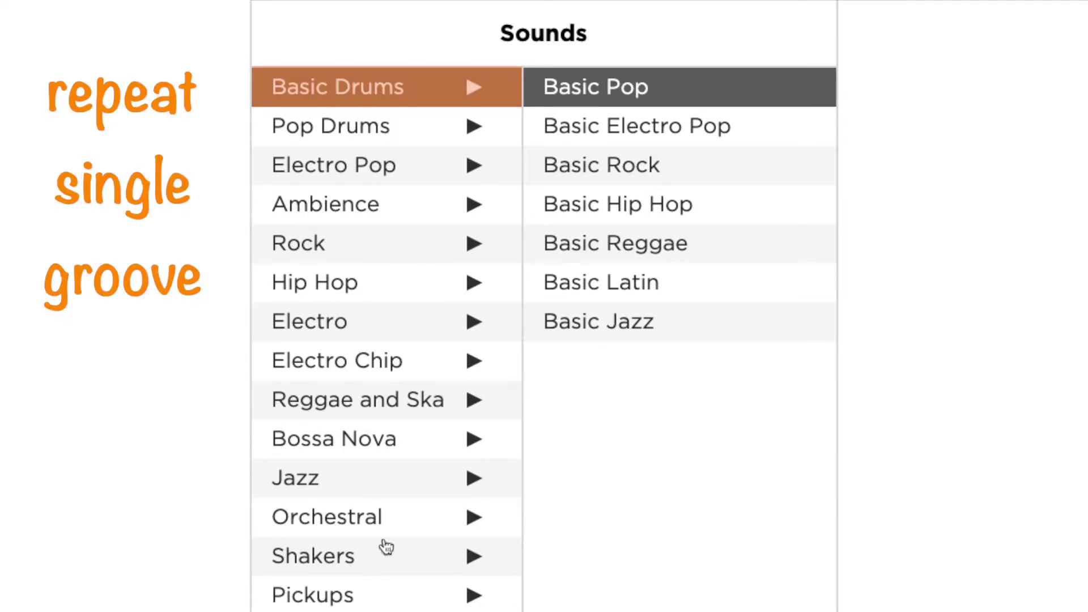
- Show the Pop Drums category in the Drums track's Sounds list
click(412, 130)
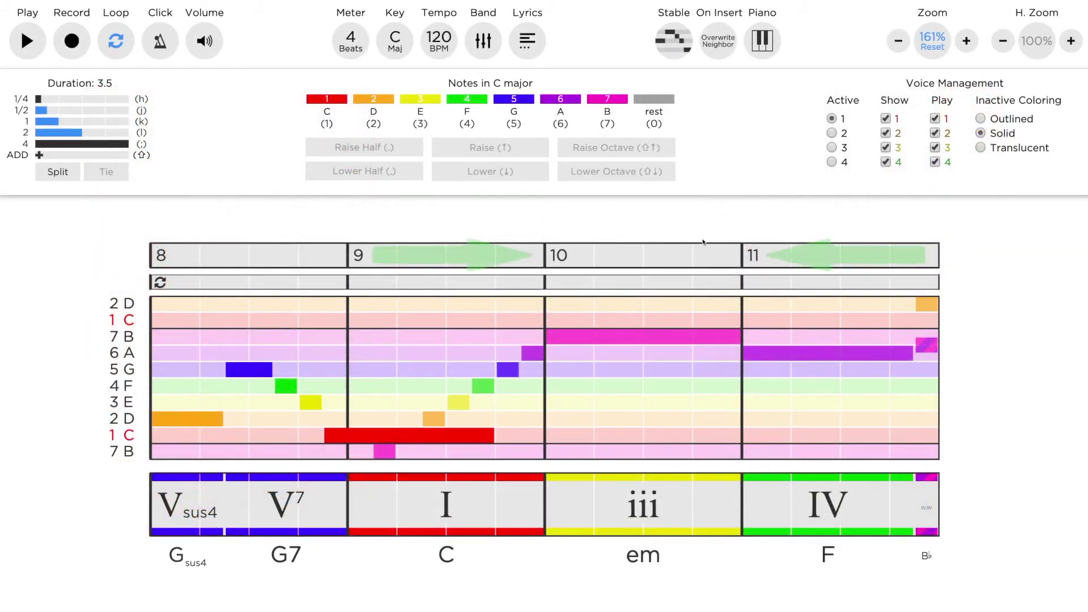
- Add a Band 2 change at measure 10 running to the next change
click(640, 253)
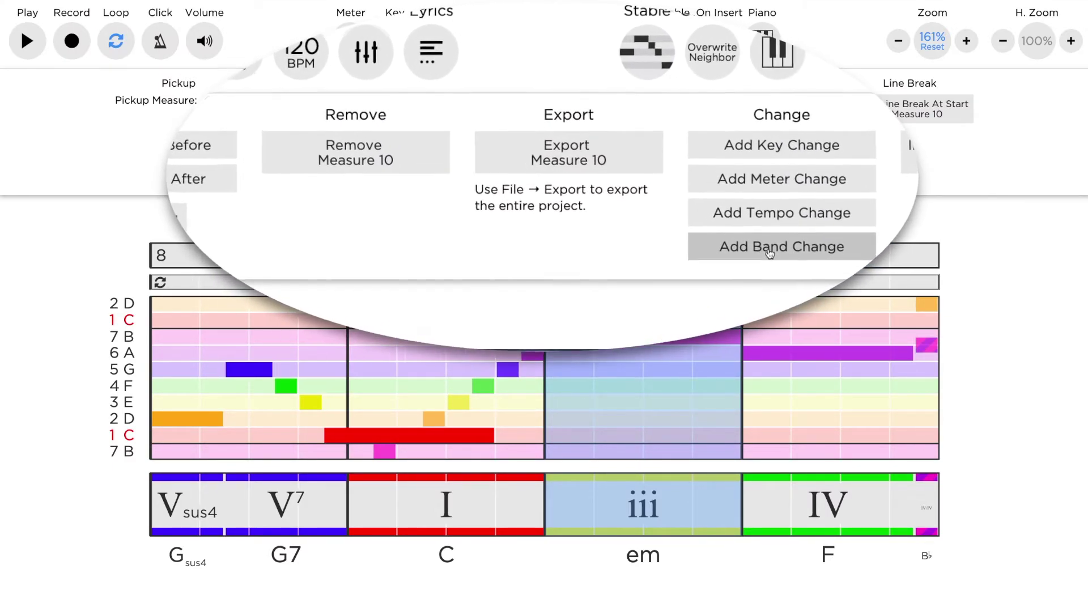
click(770, 253)
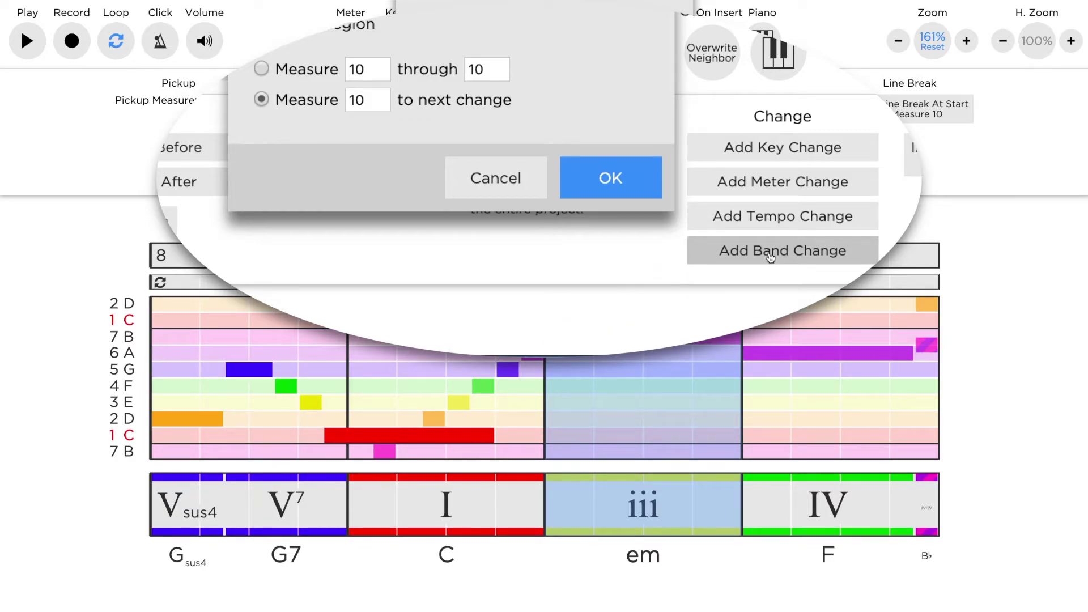
click(609, 187)
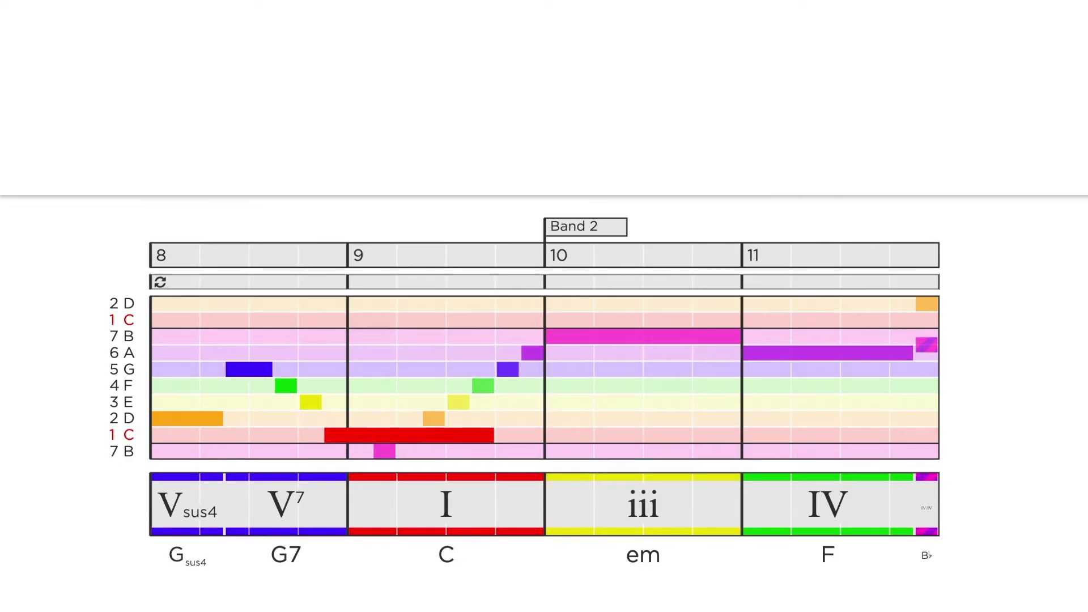